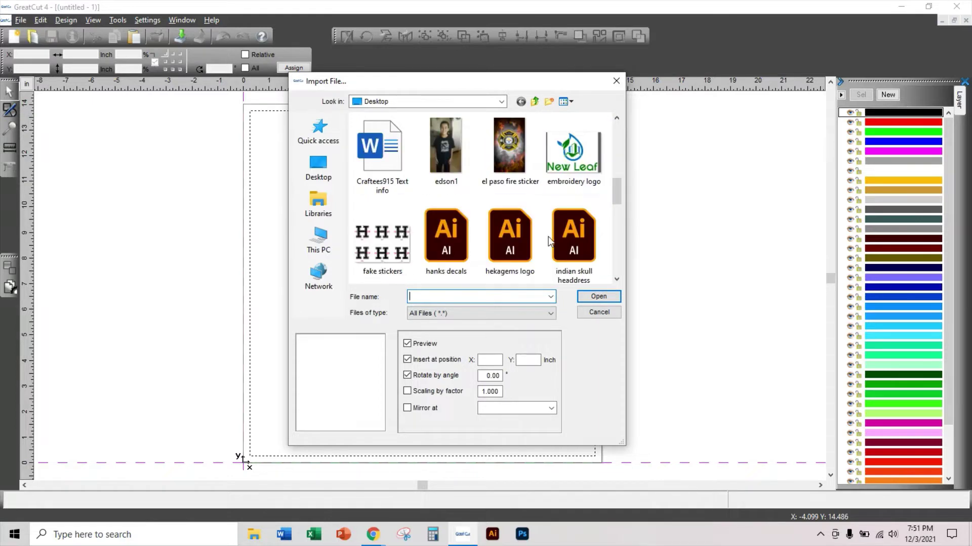
Import page 1 of the hekagems logo file from the Desktop into the empty document.
left_click(509, 161)
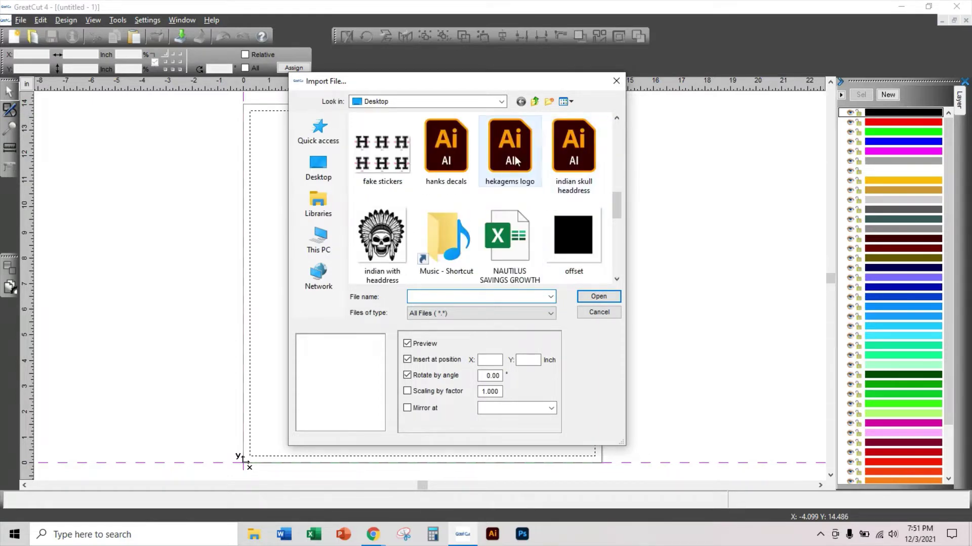
left_click(599, 297)
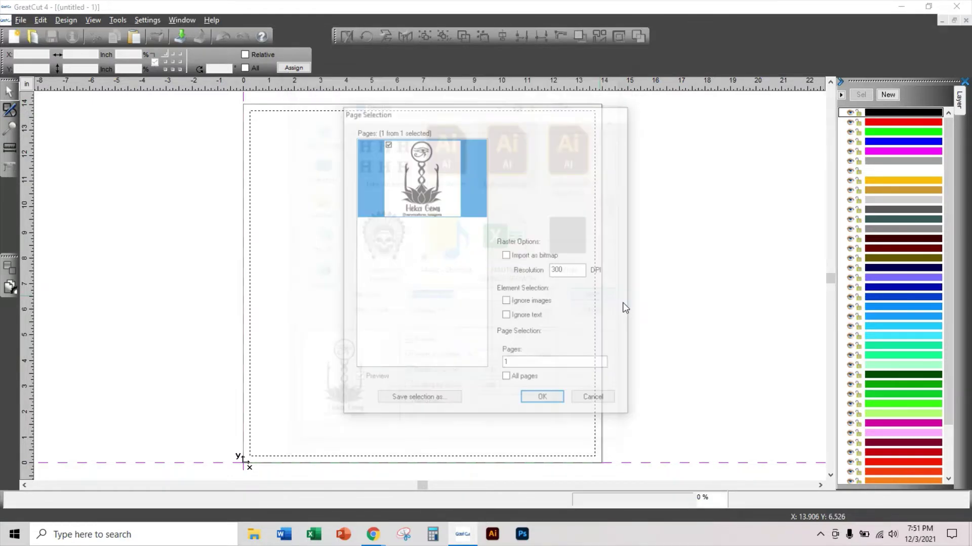
left_click(544, 400)
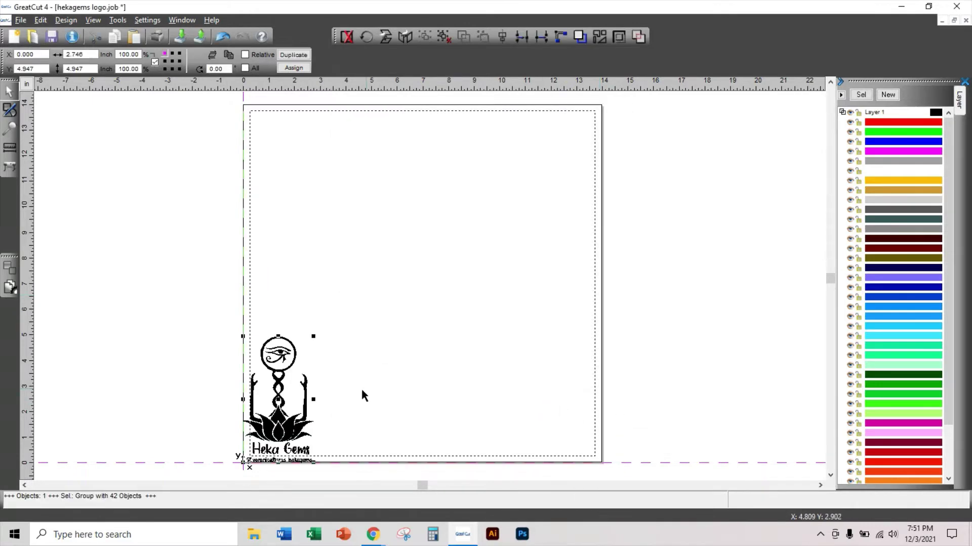
Enlarge the logo to about 6.5 by 11.7 inches and position it near the middle of the page.
left_click_drag(277, 405, 360, 208)
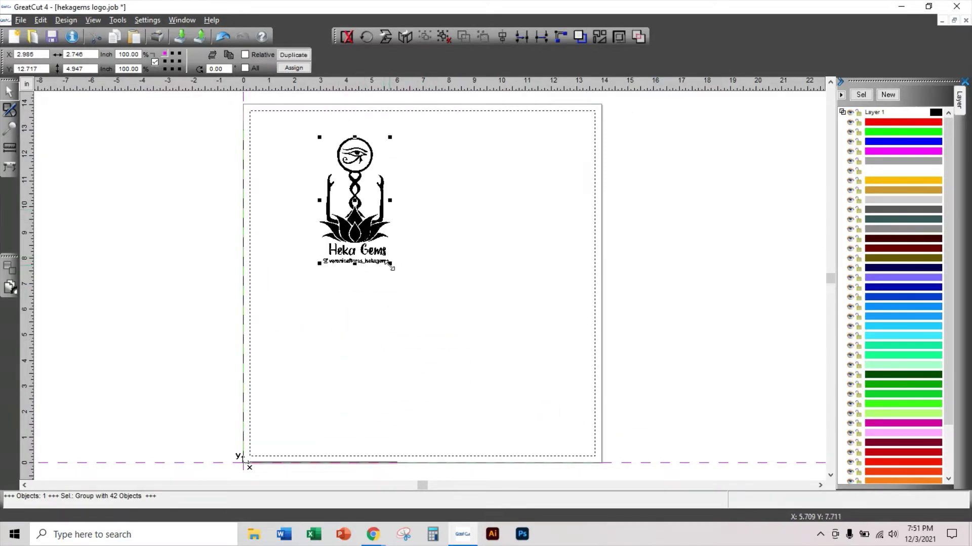
left_click_drag(390, 263, 501, 438)
left_click_drag(471, 348, 461, 345)
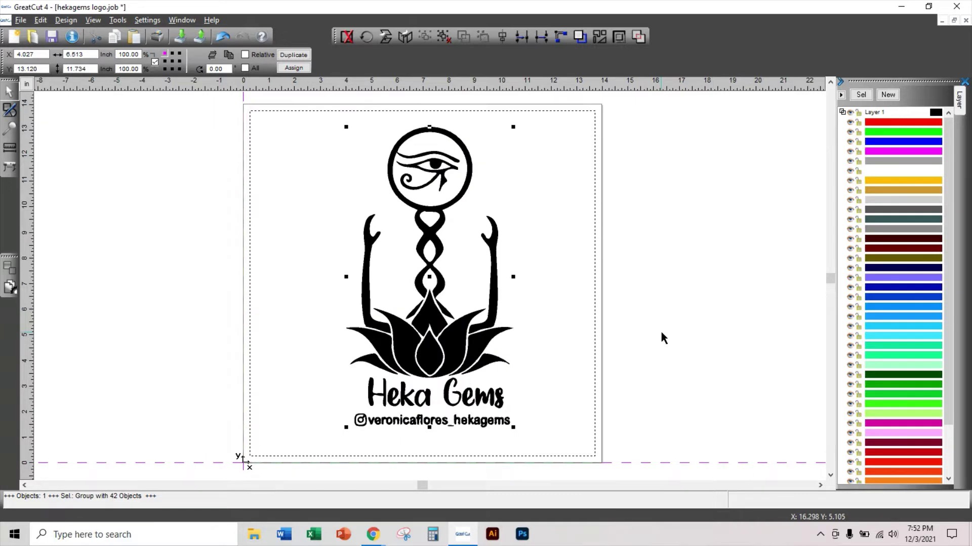
key("Left")
key("Down")
key("Down")
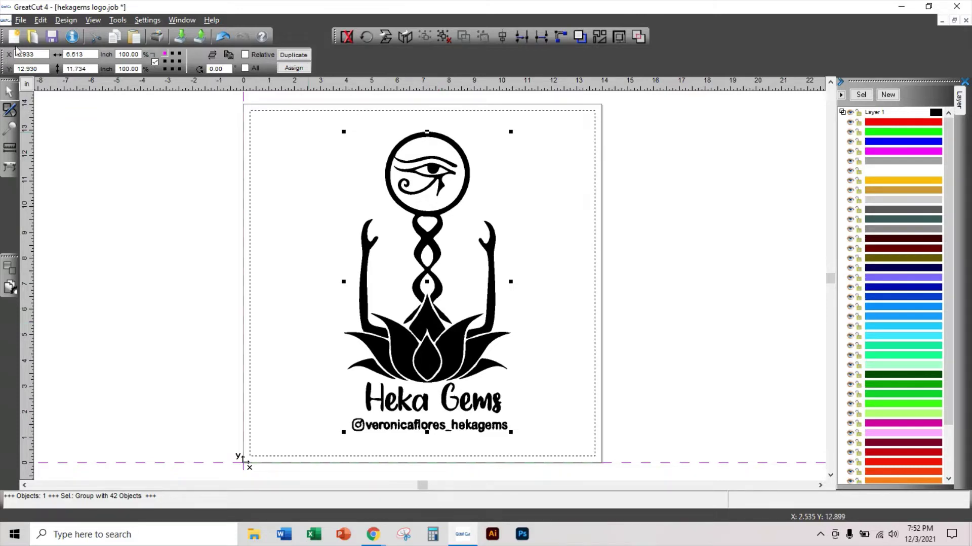
Open the cutting output settings for the logo and select the Foil output profile.
left_click(20, 21)
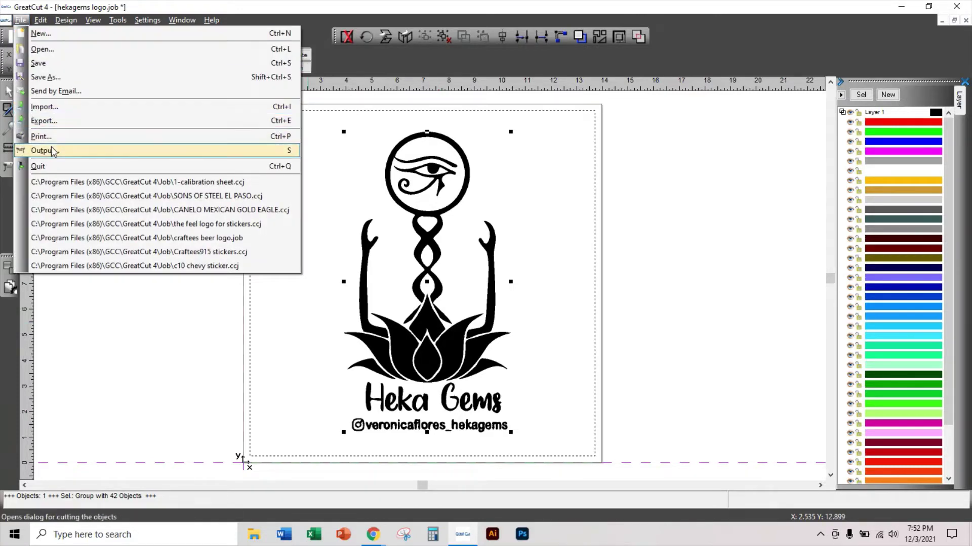
left_click(44, 151)
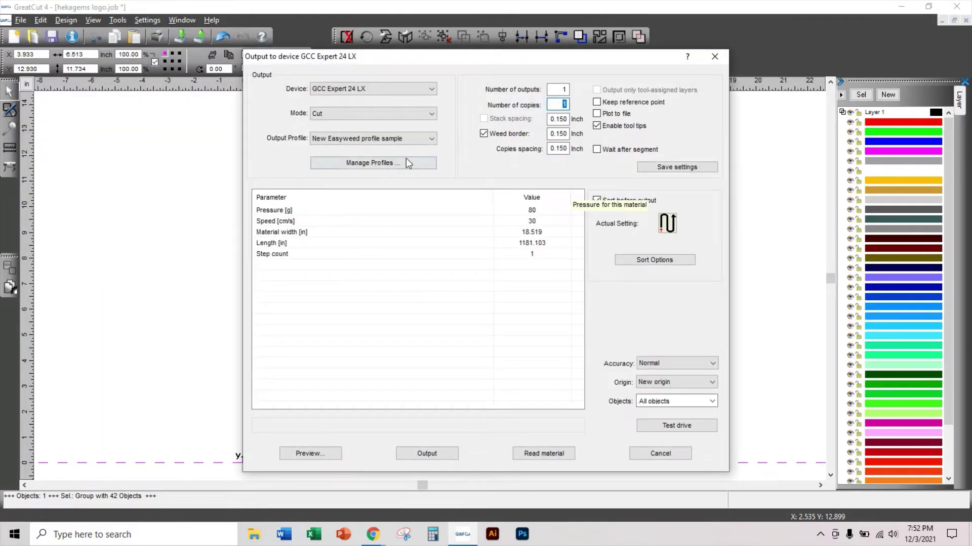
left_click(431, 139)
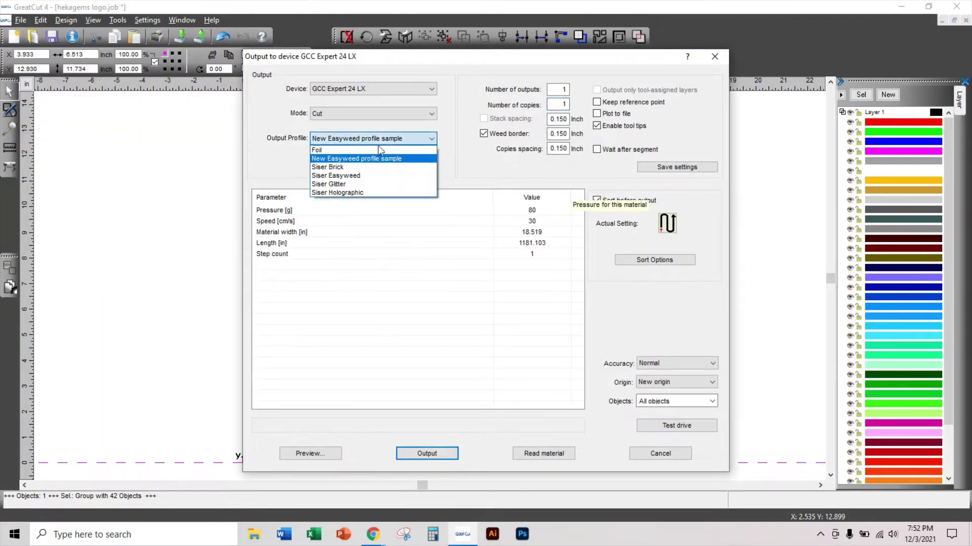
left_click(361, 150)
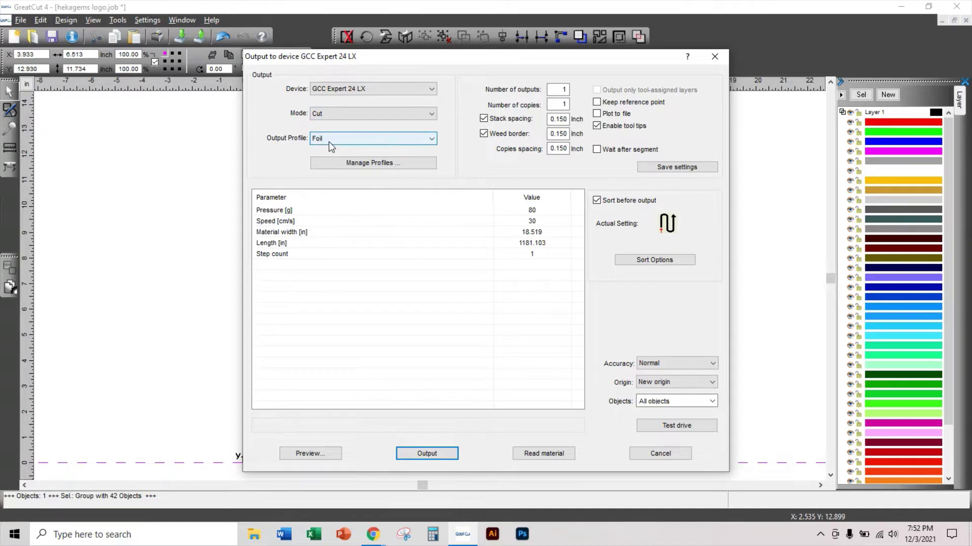
Examine the available output modes for the GCC Expert 24 LX, keeping Cut selected.
left_click(431, 115)
left_click(433, 116)
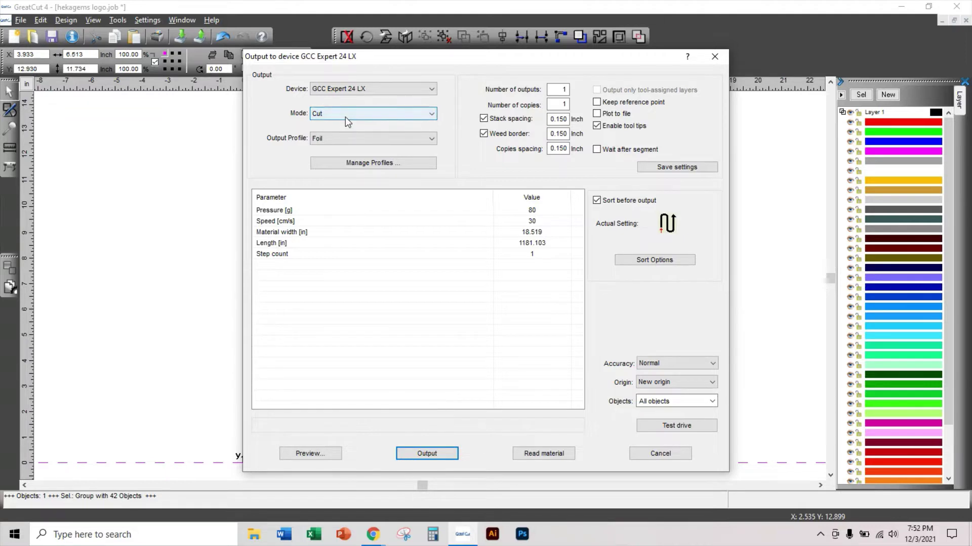
left_click(431, 114)
left_click(432, 116)
left_click(430, 115)
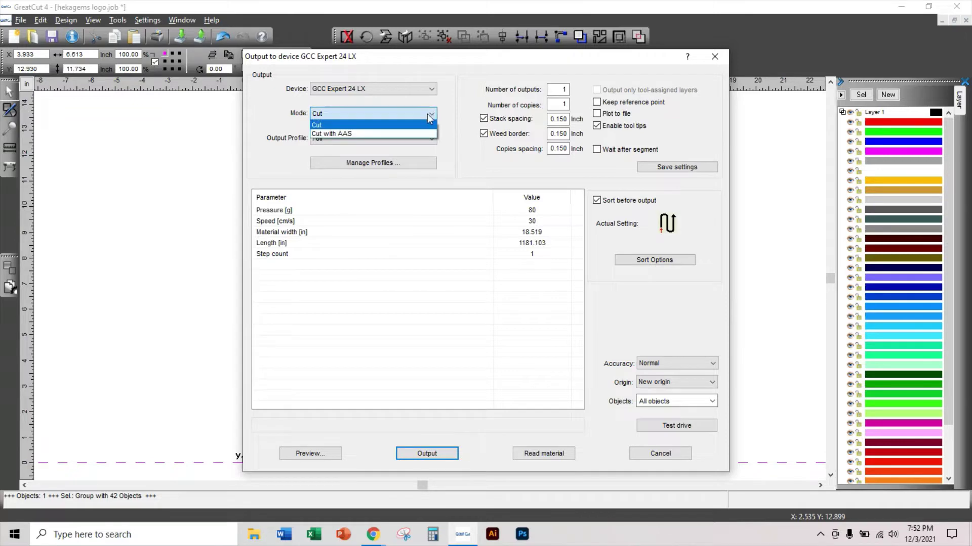
left_click(368, 114)
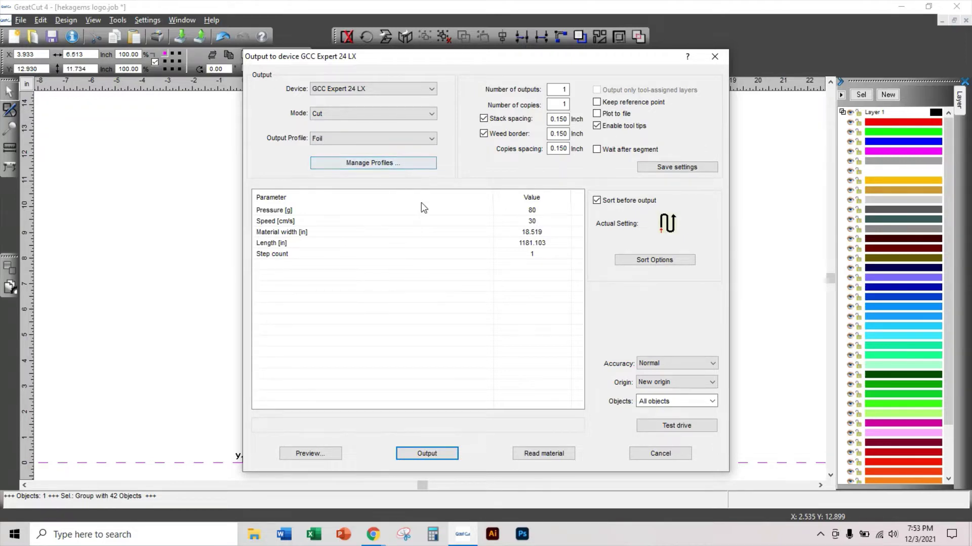
Add an output profile named New Siser Easyweed.
left_click(381, 162)
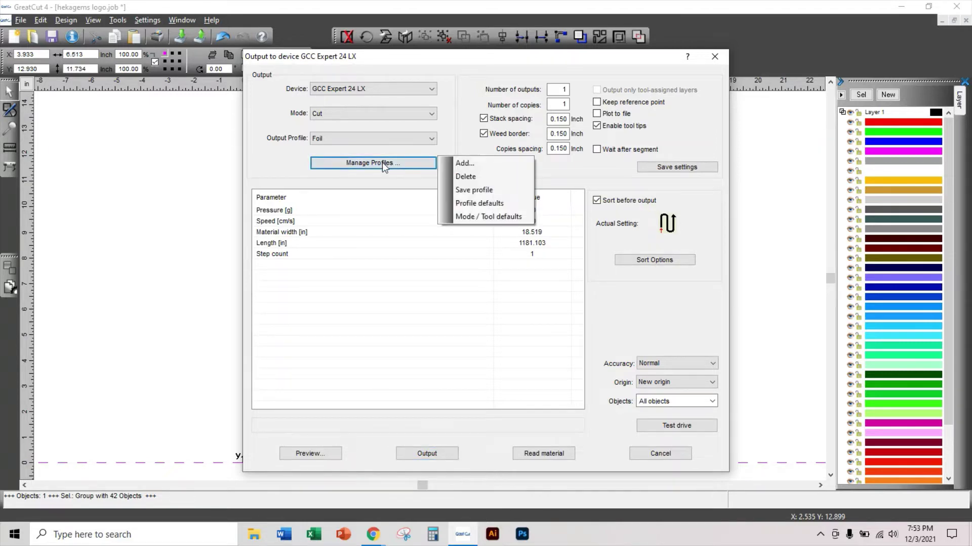
left_click(470, 167)
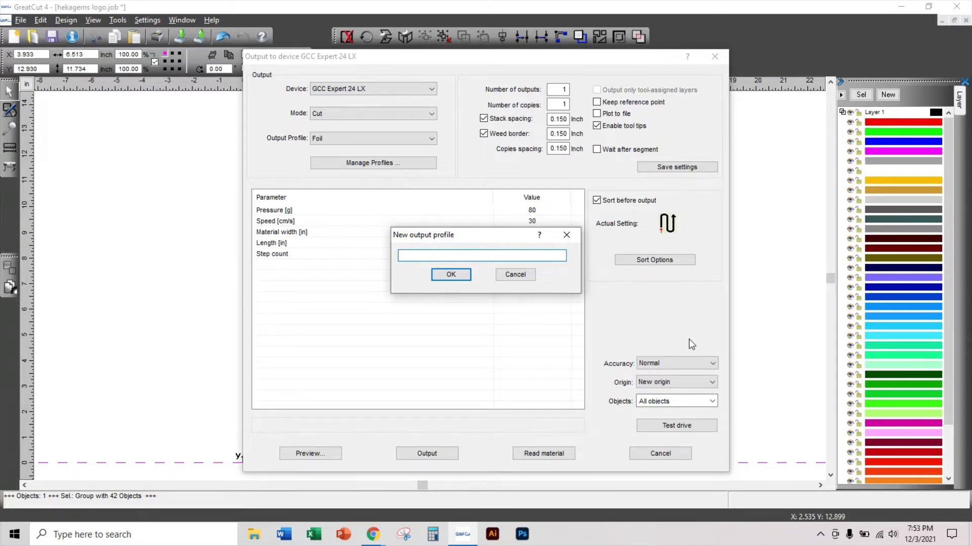
type("New Siser Easyweed")
left_click(448, 274)
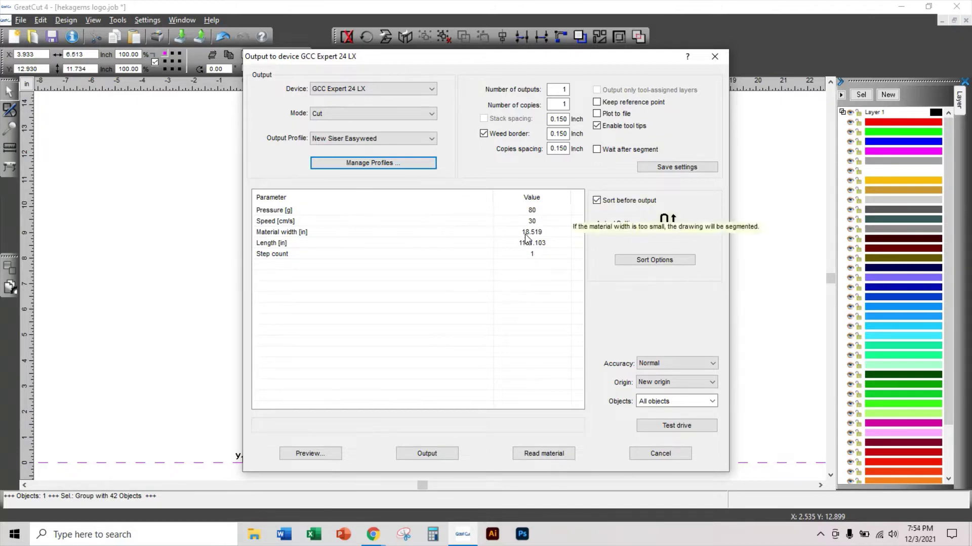
Set the cutting pressure of the New Siser Easyweed profile to 70 g.
left_click(540, 211)
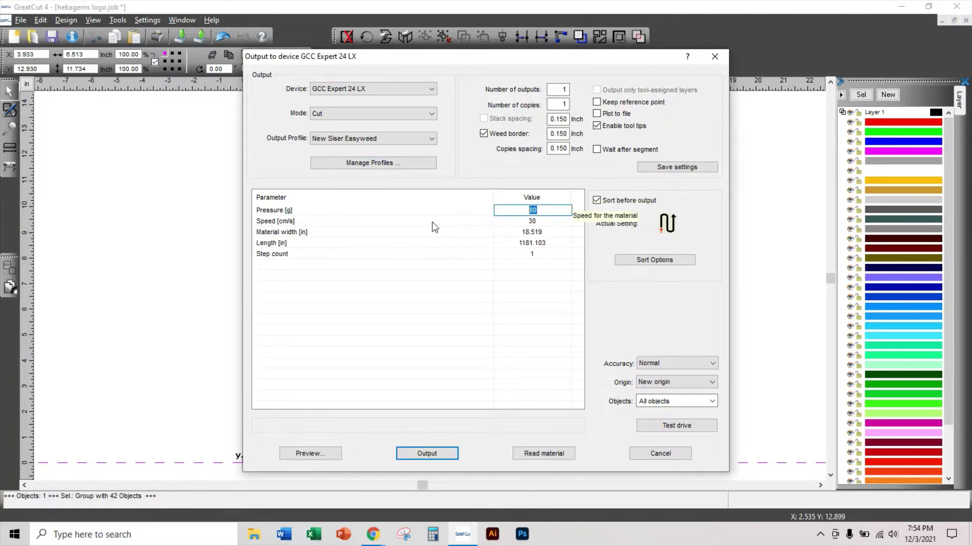
type("70")
left_click(548, 233)
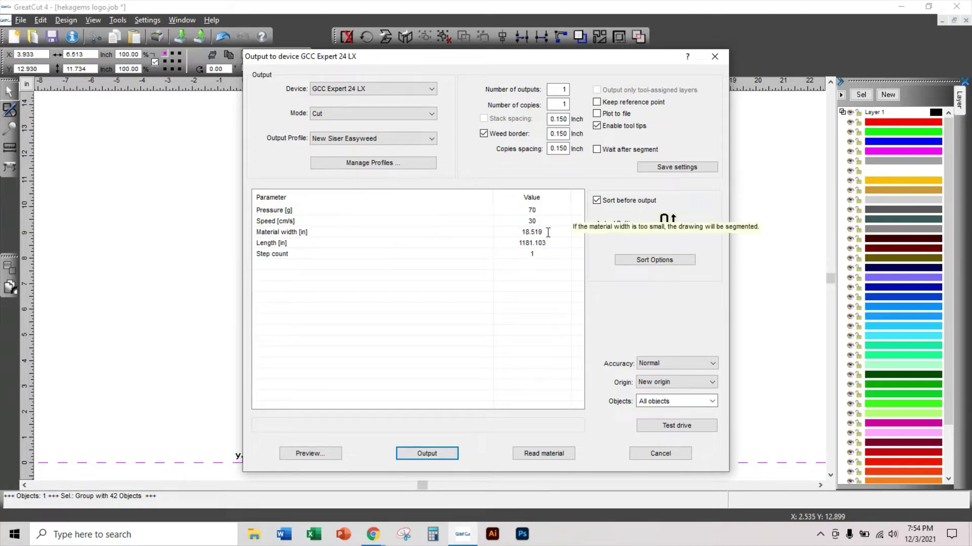
Set the profile's material width to 13 inches and save the profile.
left_click(548, 232)
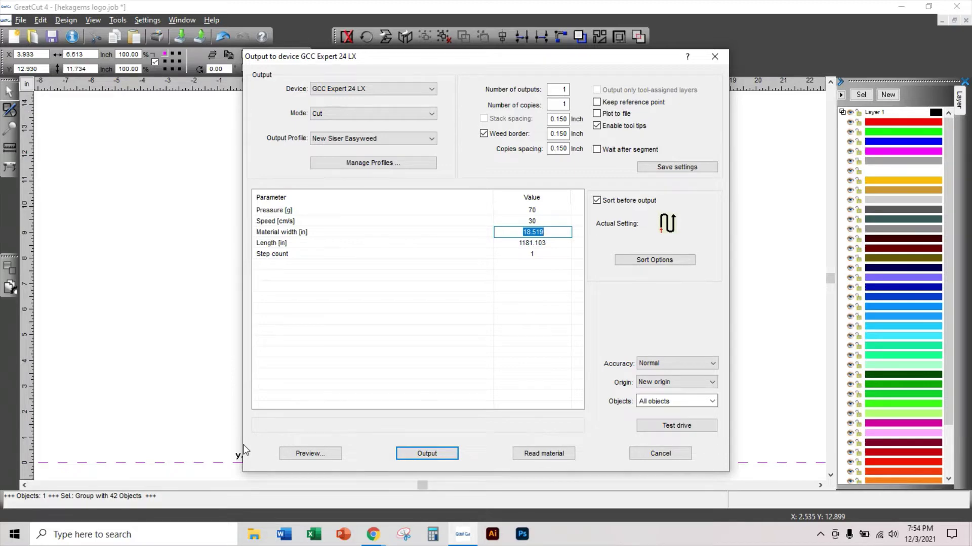
type("14")
key("BackSpace")
key("BackSpace")
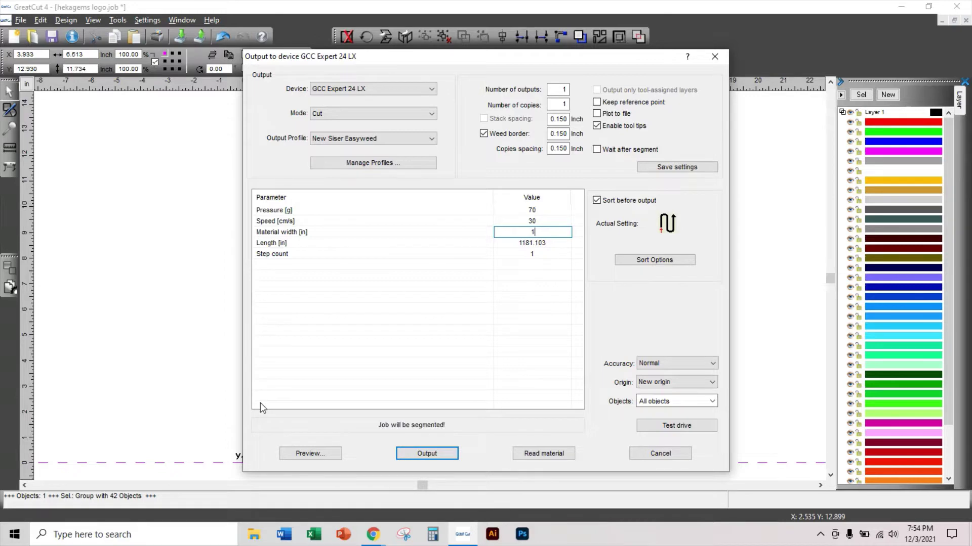
type("13")
left_click(365, 310)
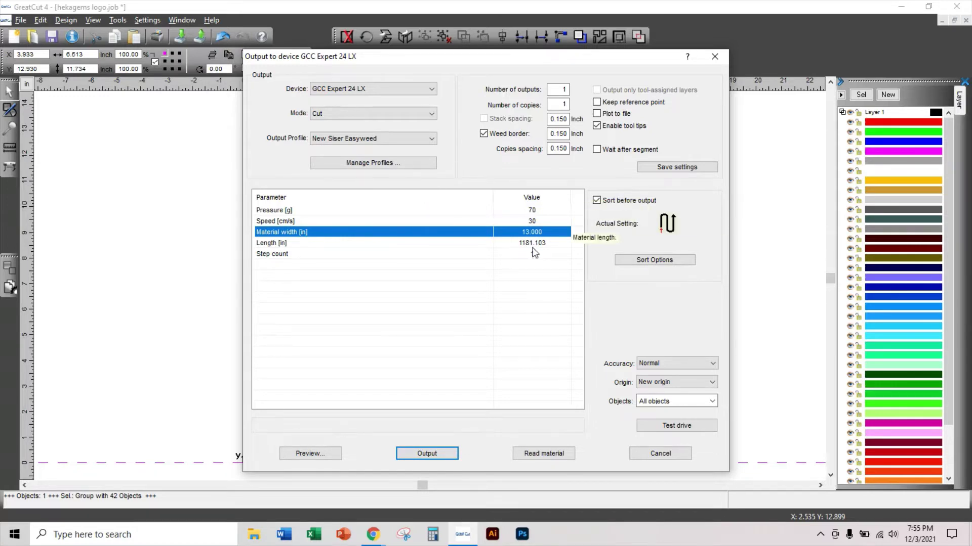
left_click(392, 163)
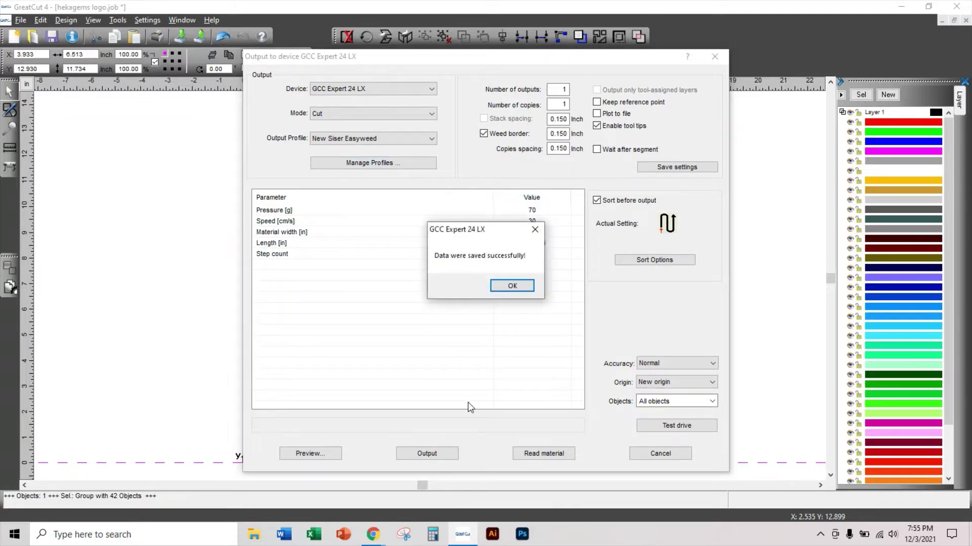
left_click(504, 288)
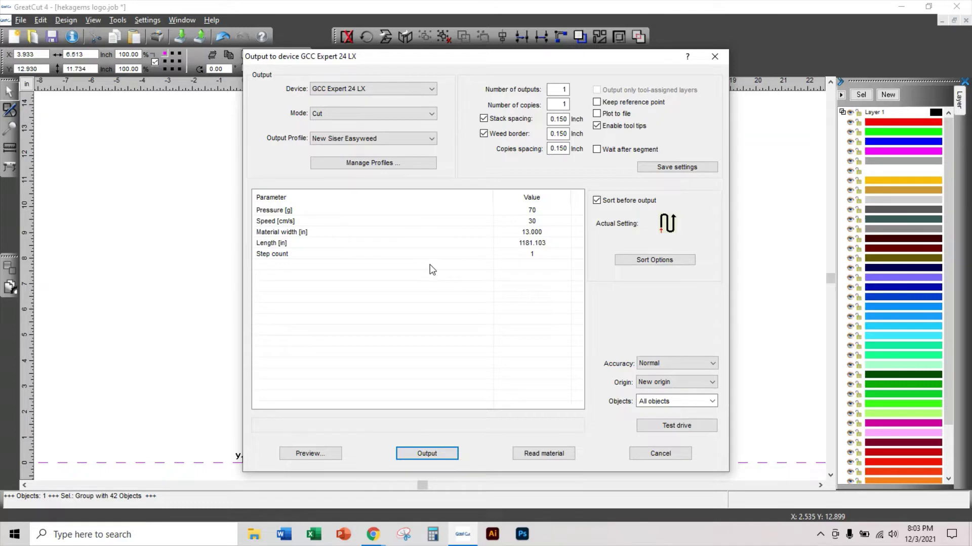
Check the list of output profiles, and close the output settings and the logo job.
left_click(433, 143)
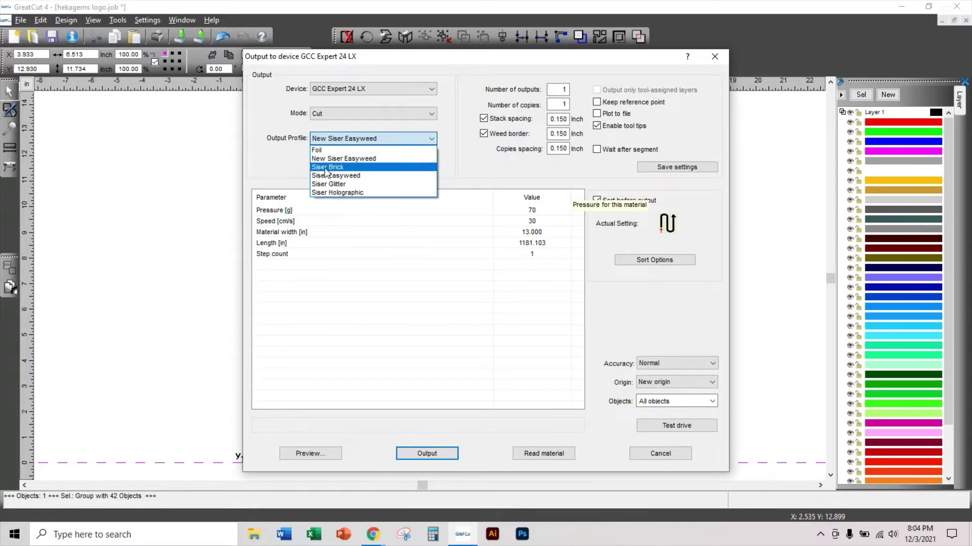
left_click(465, 167)
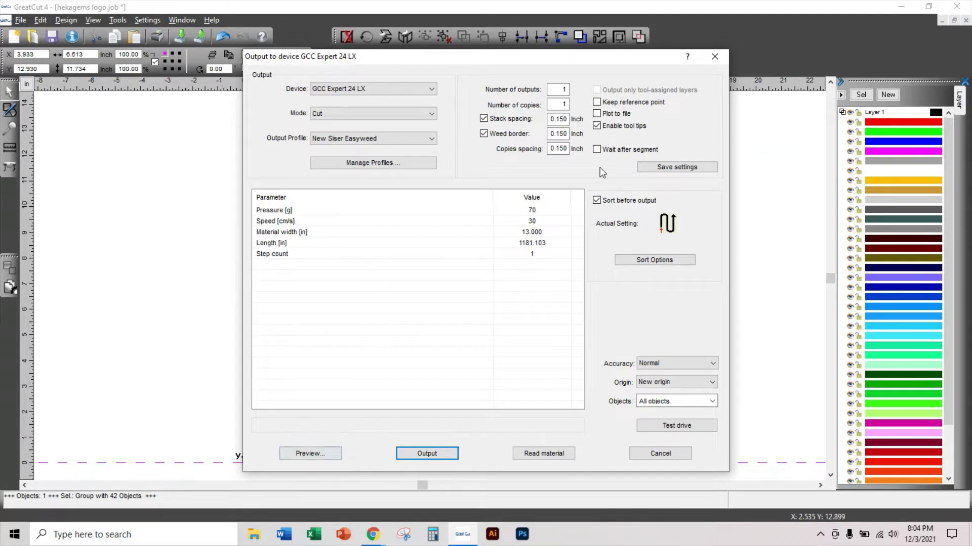
left_click(714, 56)
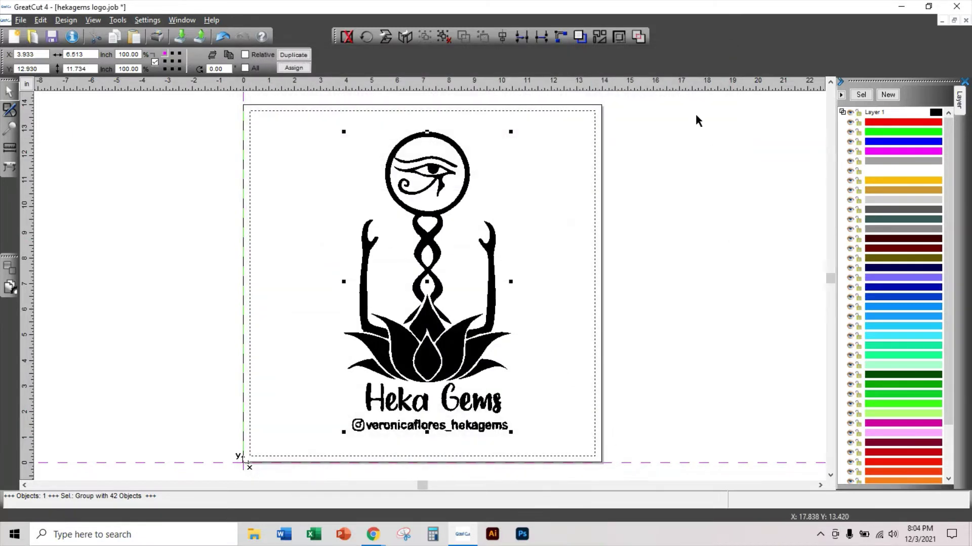
left_click(966, 20)
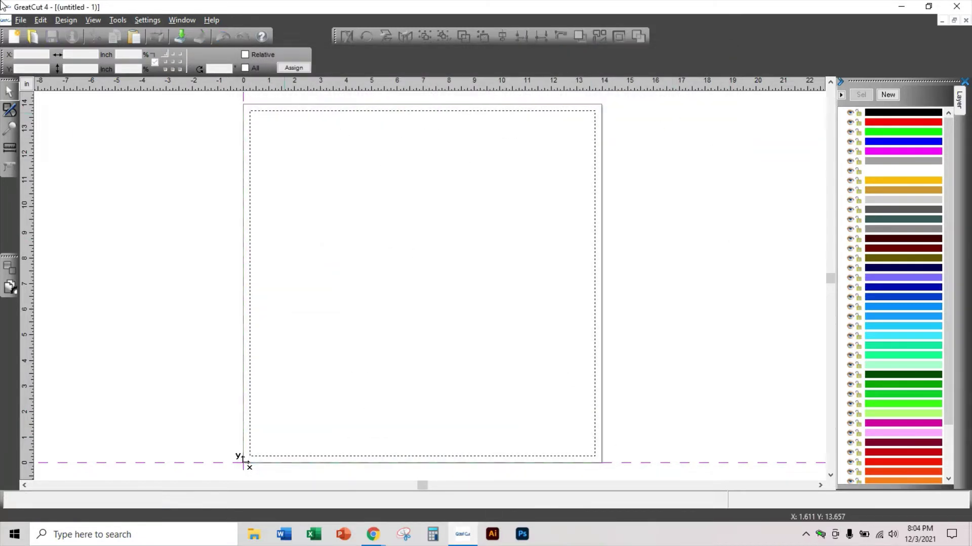
Import the hekagems logo from the Desktop again into the blank document, using page 1.
left_click(21, 21)
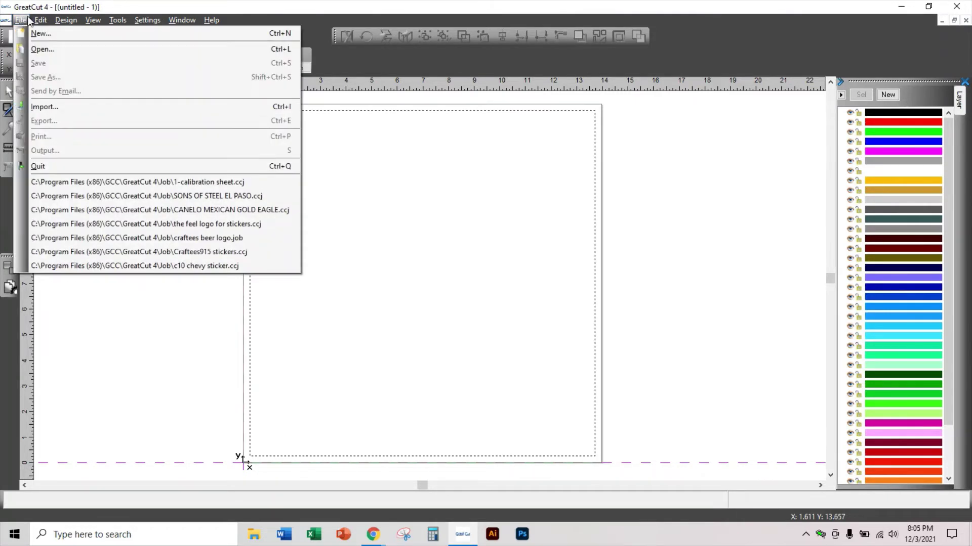
left_click(44, 108)
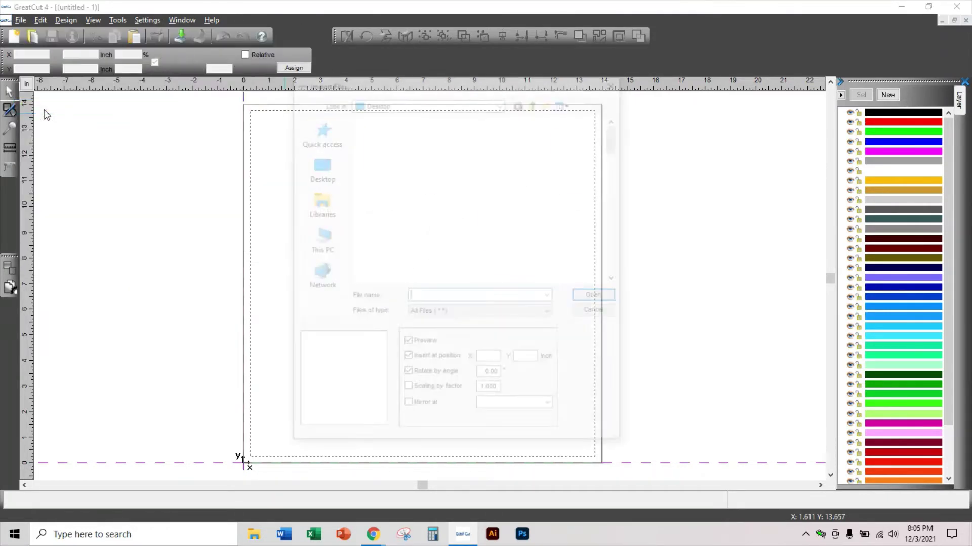
scroll(616, 286, "down", 2)
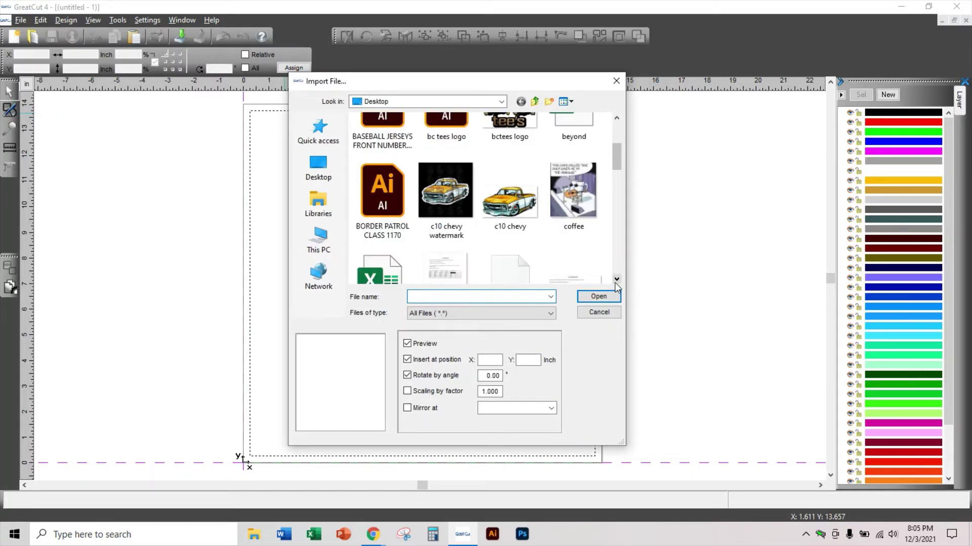
scroll(616, 286, "down", 5)
left_click(512, 192)
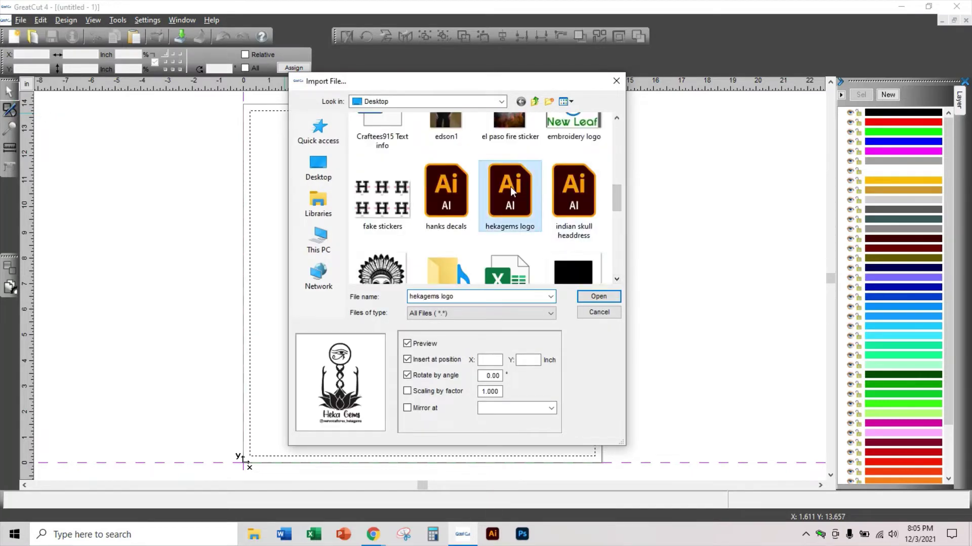
left_click(594, 299)
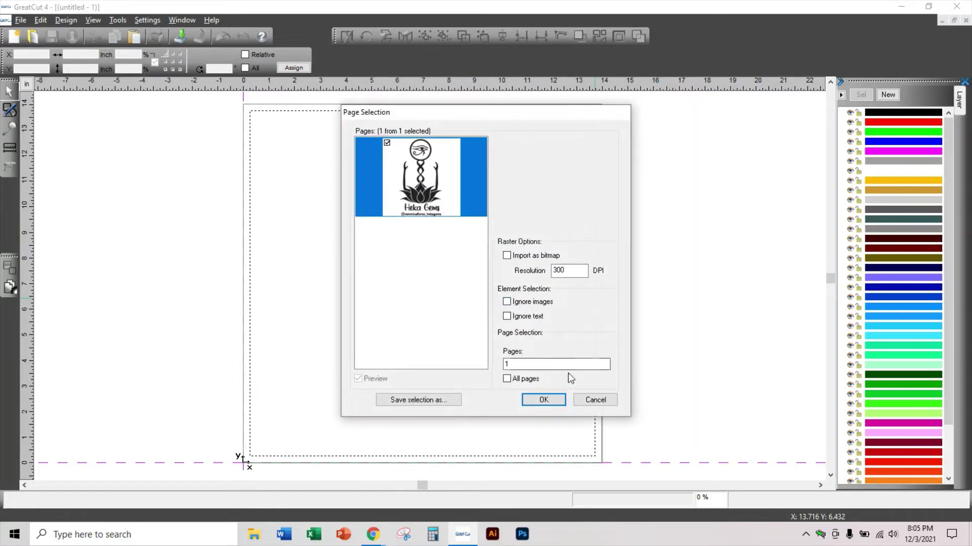
left_click(543, 400)
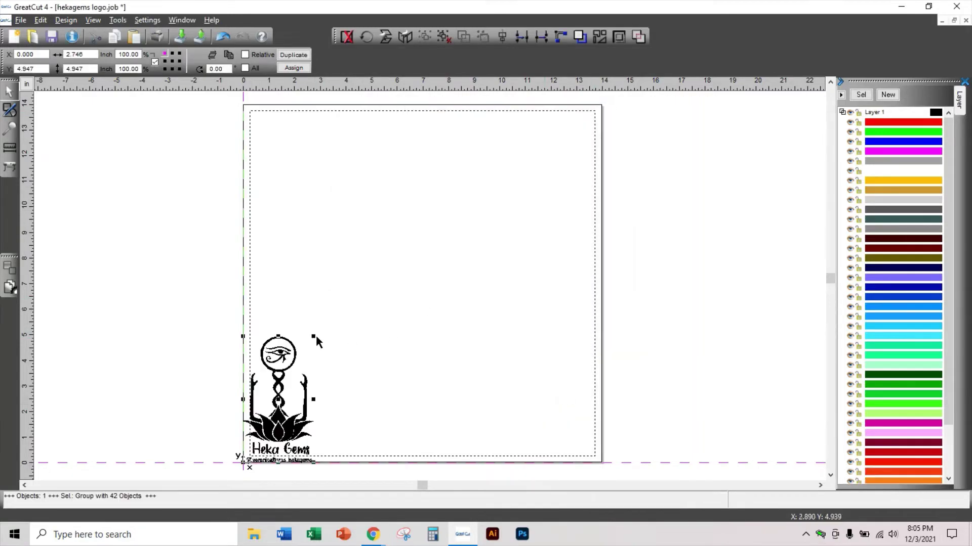
Move the reimported logo toward the middle of the page and enlarge it to about 5.9 by 10.5 inches.
left_click_drag(314, 337, 439, 279)
left_click_drag(305, 356, 381, 236)
left_click_drag(431, 355, 481, 425)
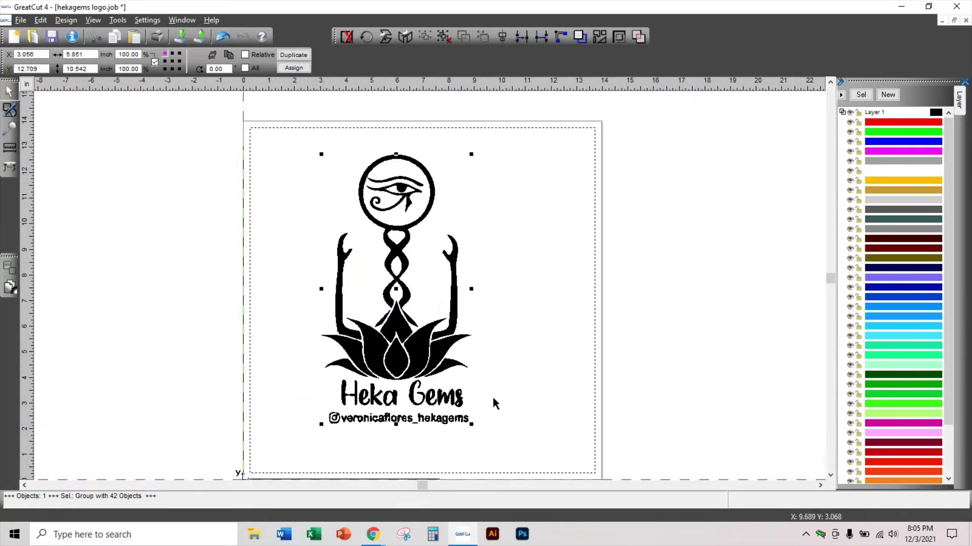
Open the output settings and examine the Cut mode parameters of the Foil, Siser Brick, Siser Easyweed, Siser Glitter and Siser Holographic profiles.
left_click(21, 20)
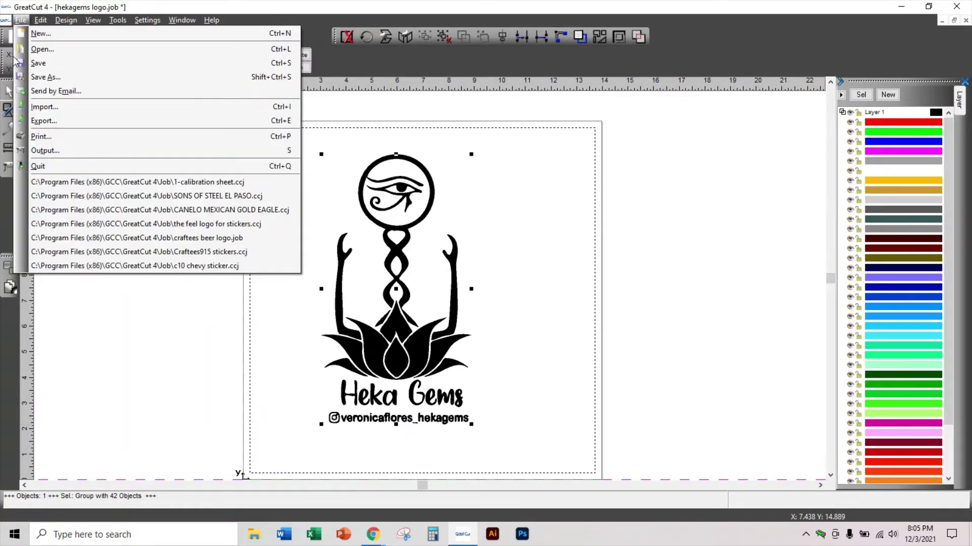
left_click(44, 152)
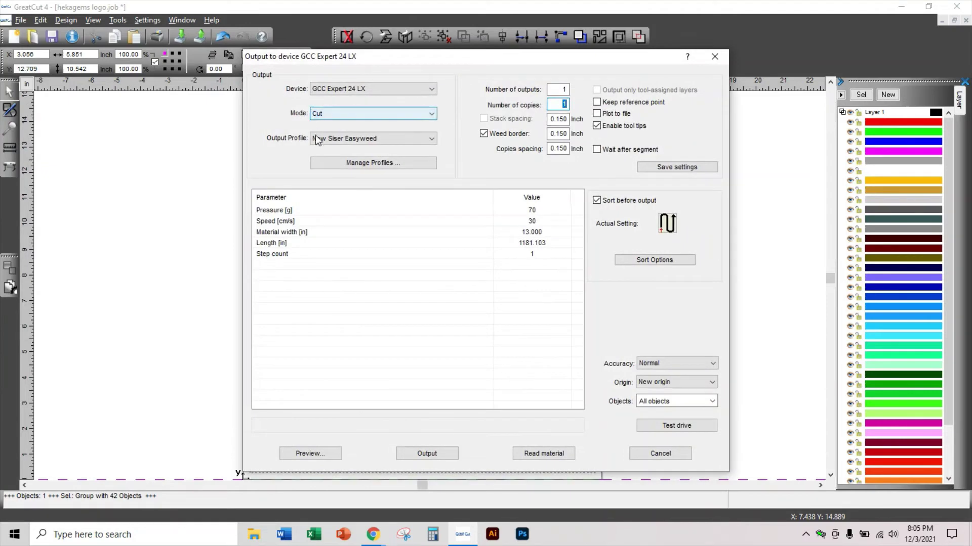
left_click(432, 138)
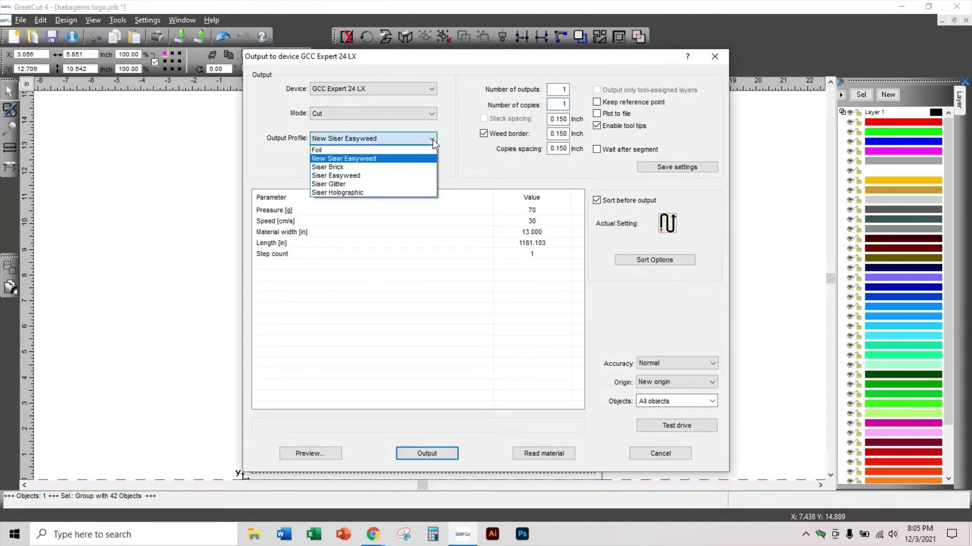
left_click(394, 150)
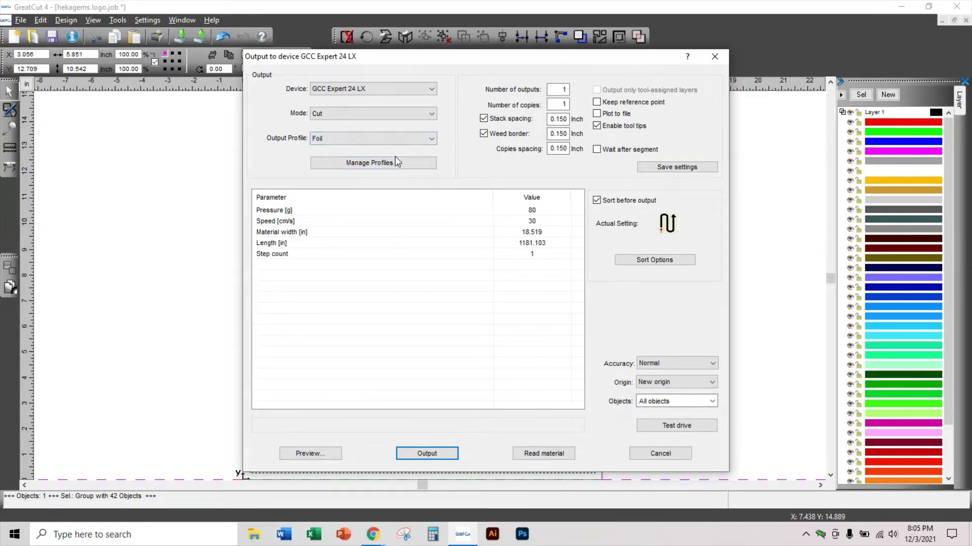
left_click(430, 139)
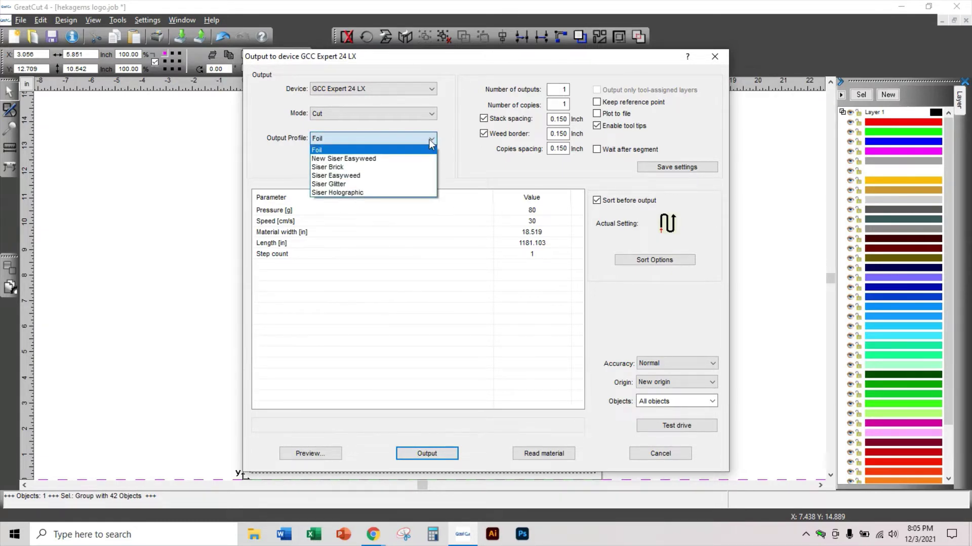
left_click(347, 167)
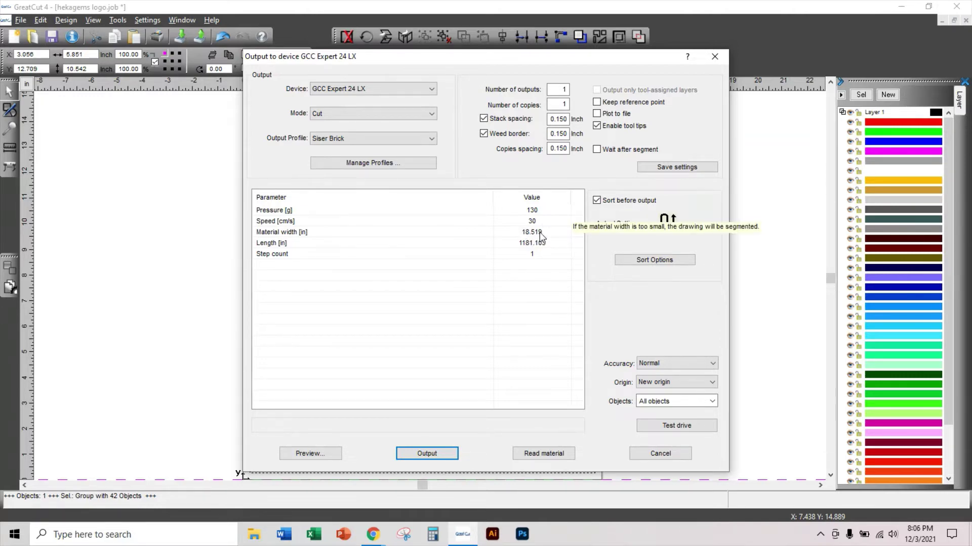
left_click(430, 141)
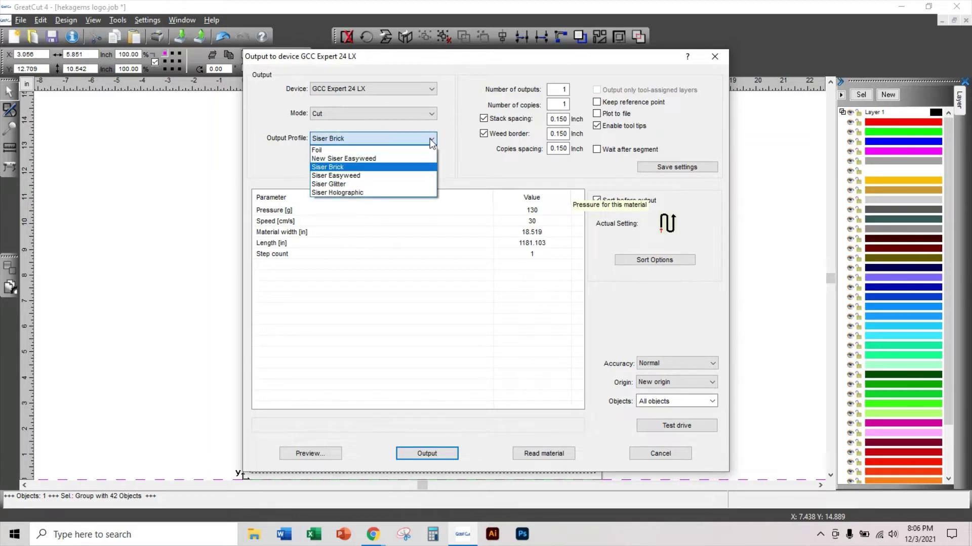
left_click(371, 176)
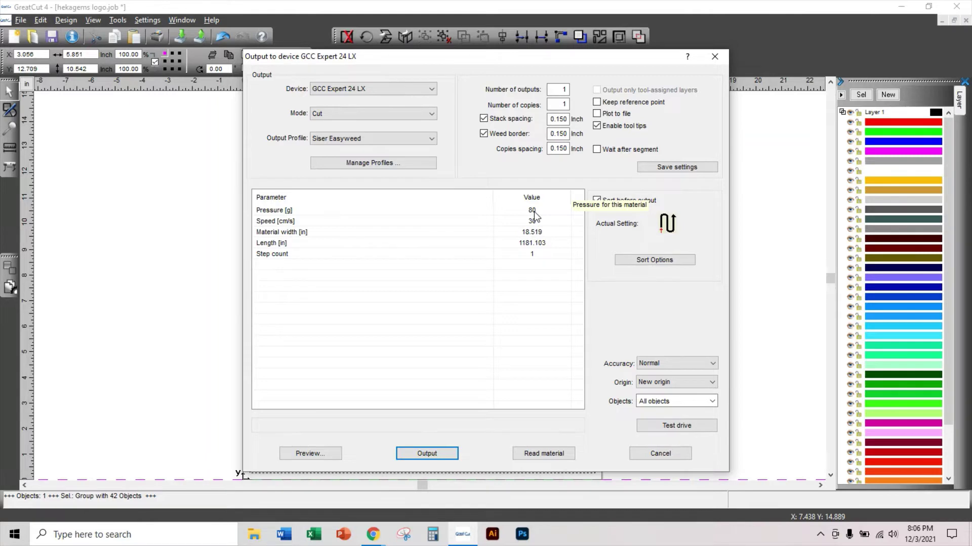
left_click(432, 146)
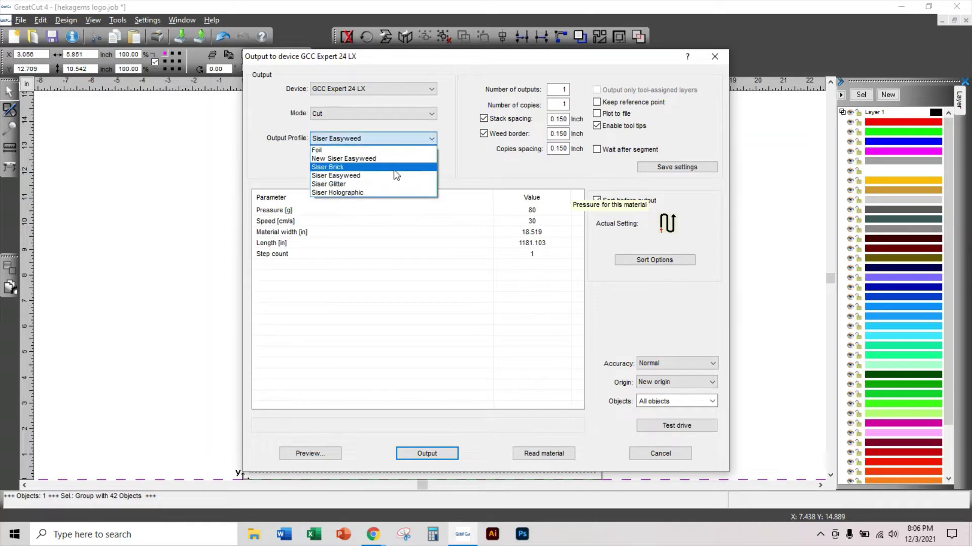
left_click(385, 184)
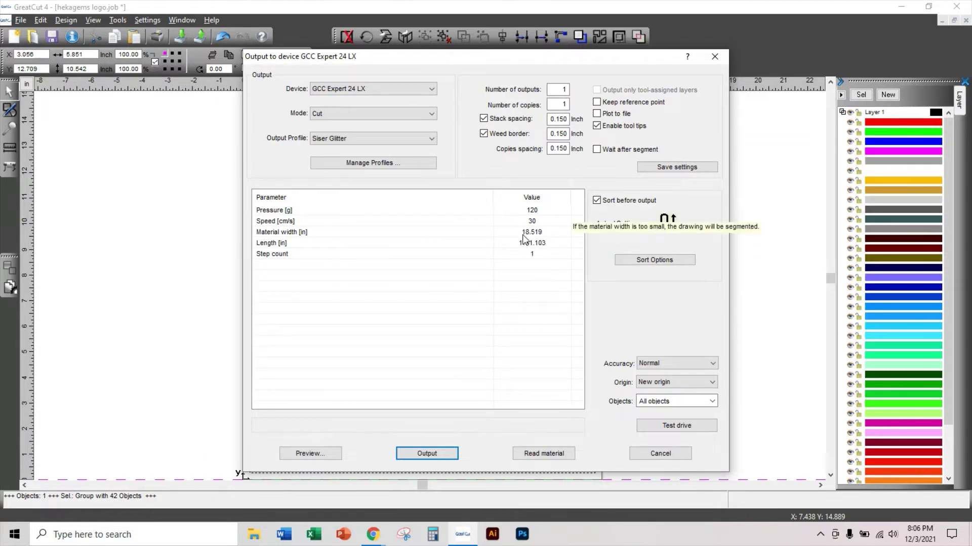
left_click(430, 138)
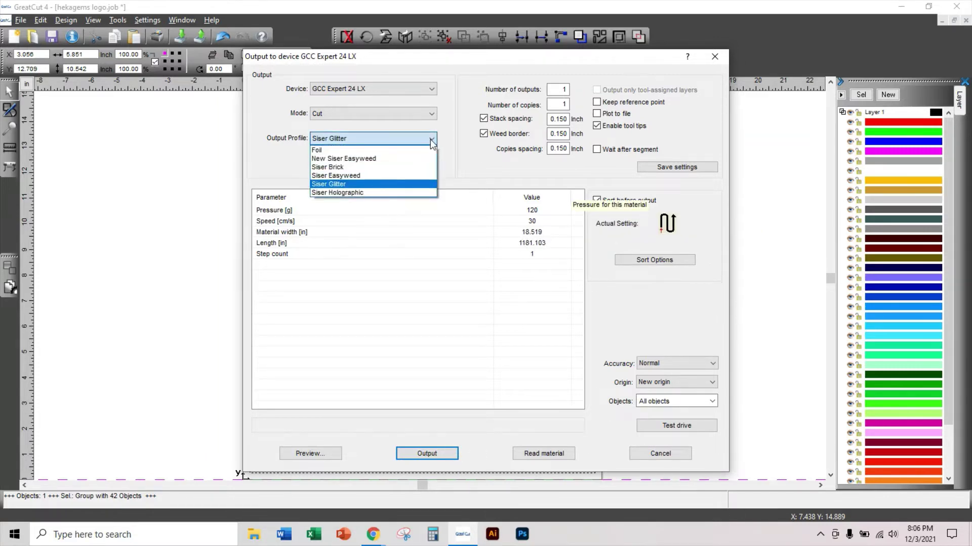
left_click(393, 193)
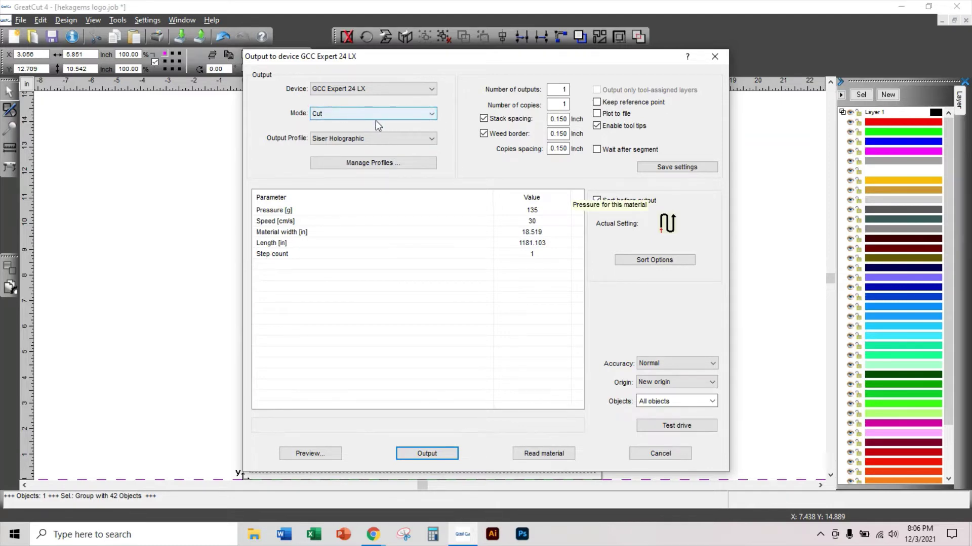
Switch the output mode to Cut with AAS and examine the Card Stock, Foil, Neenah 3G Opaque and Sticker Cutting profiles.
left_click(431, 116)
left_click(376, 135)
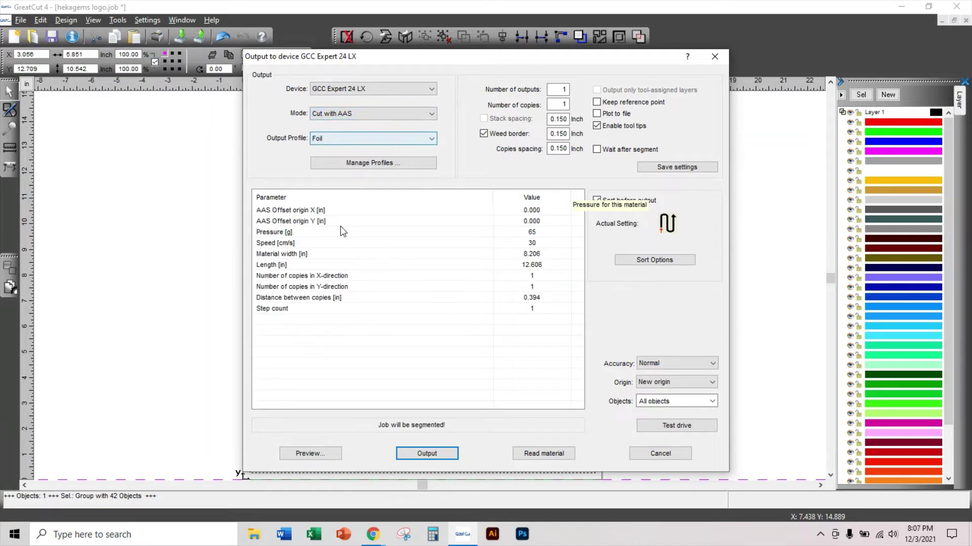
left_click(432, 141)
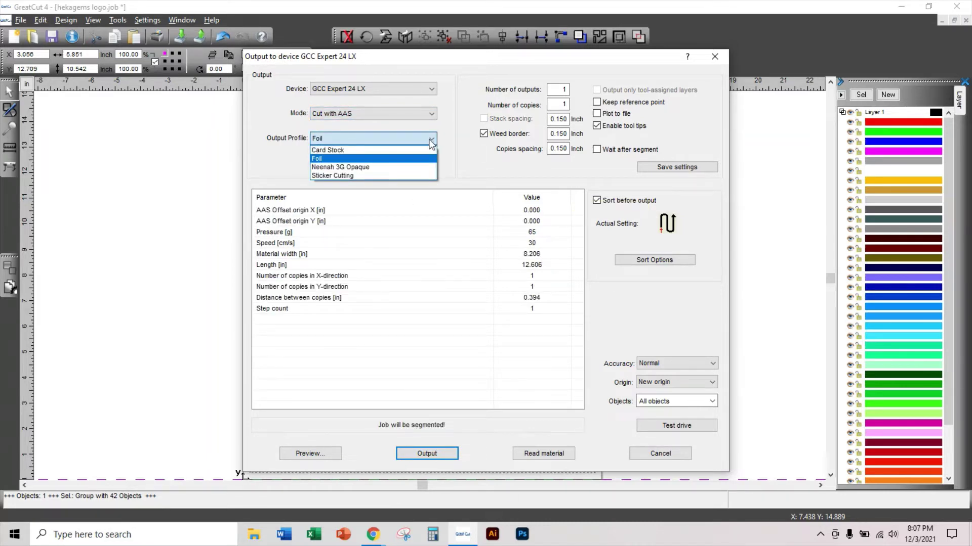
left_click(383, 151)
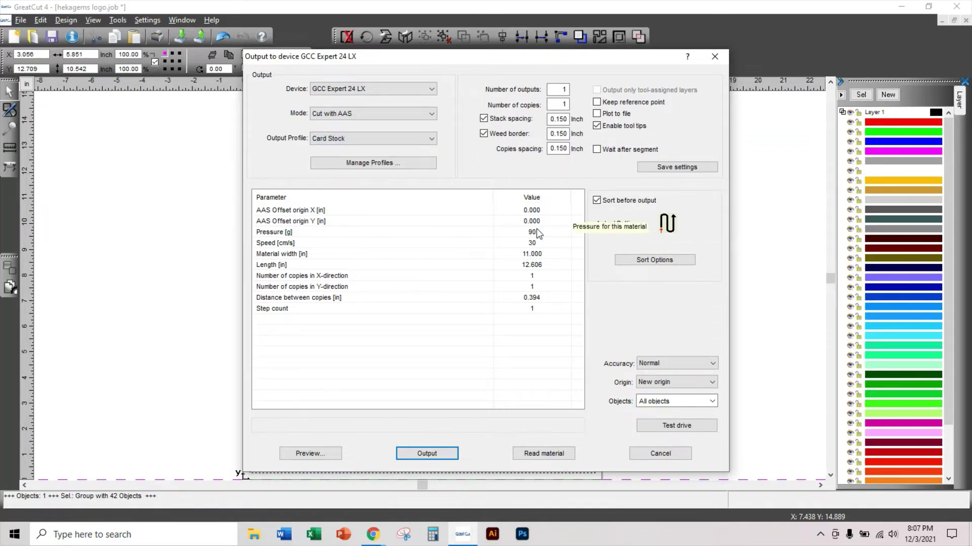
left_click(431, 141)
left_click(384, 158)
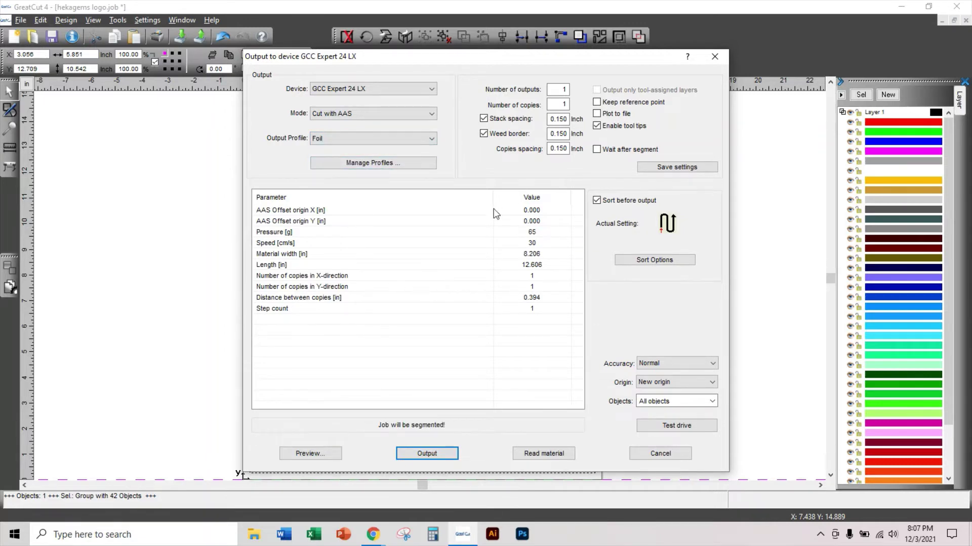
left_click(430, 139)
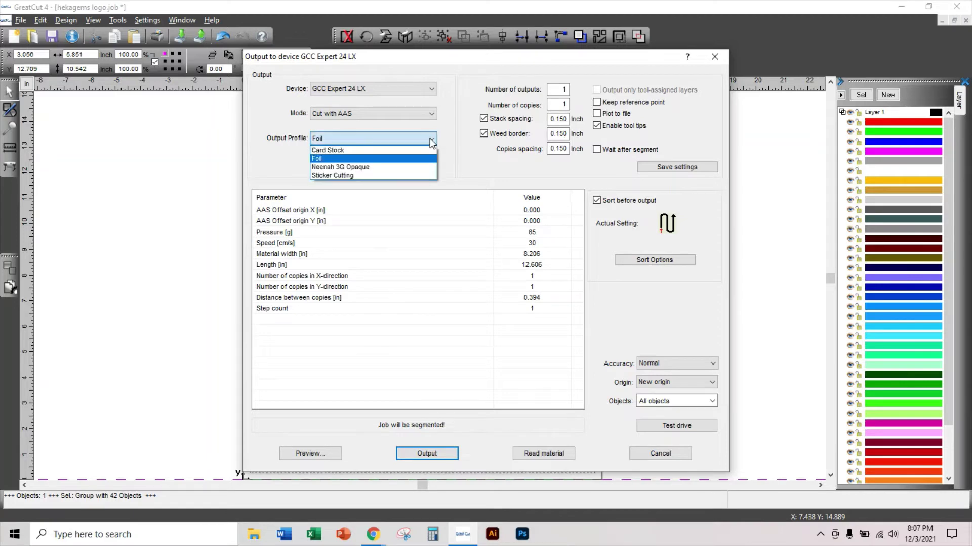
left_click(379, 169)
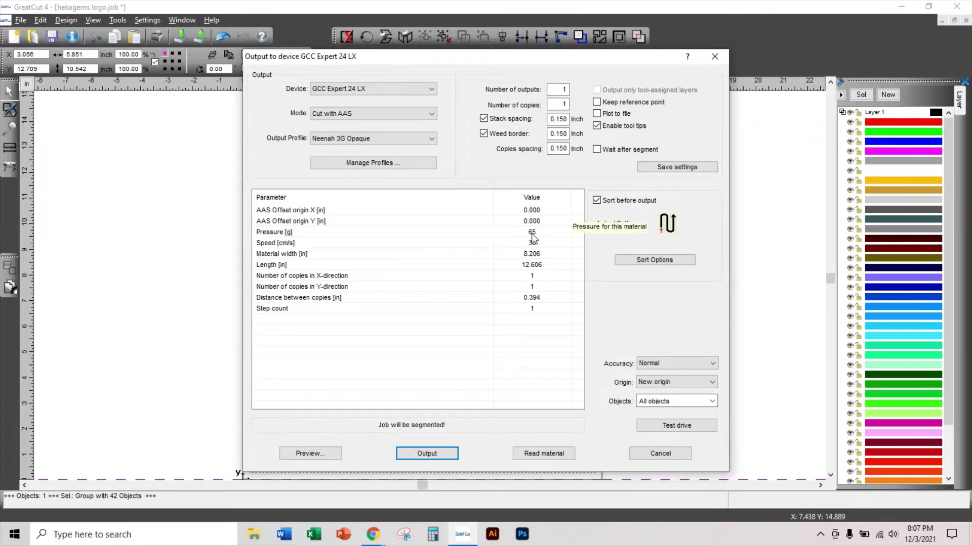
left_click(431, 139)
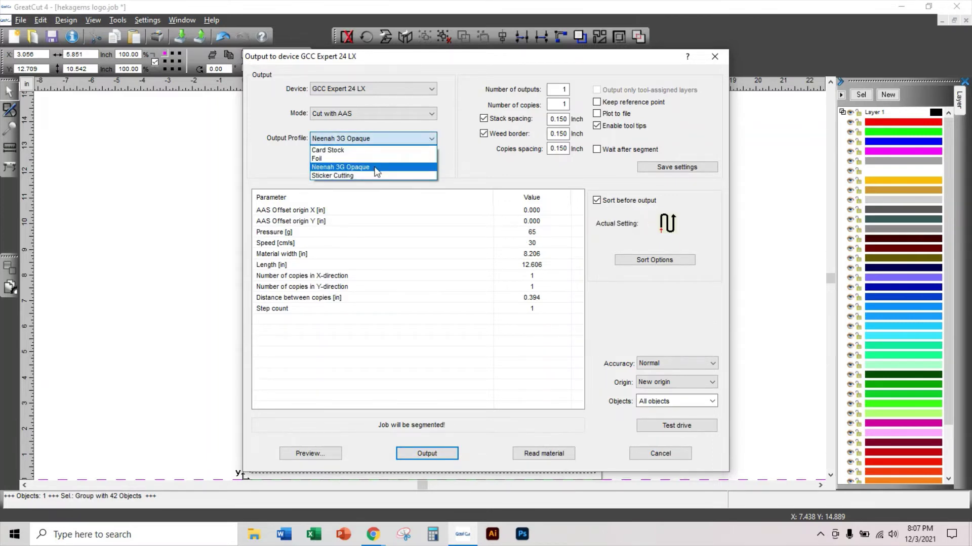
left_click(373, 177)
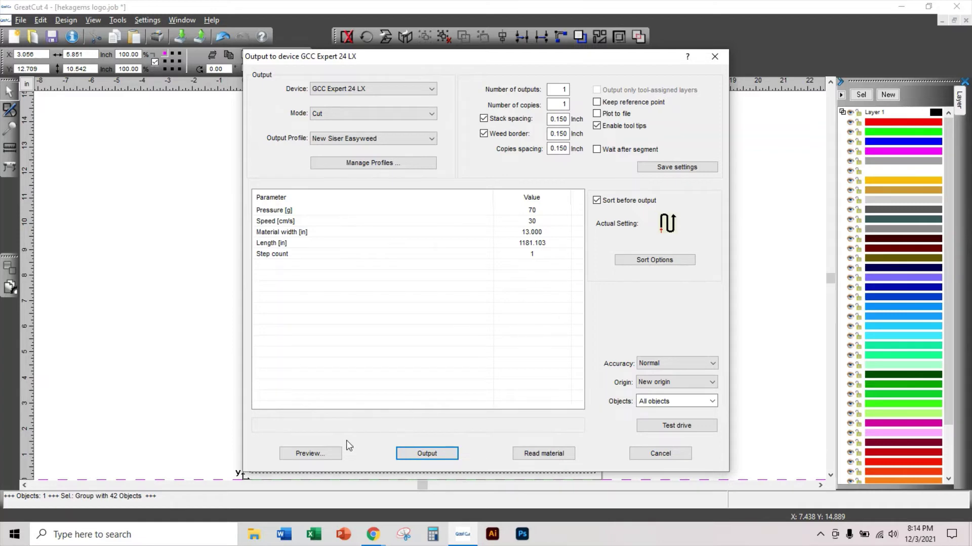
Preview the logo's cut output, and shrink the logo to about 1.8 by 3.3 inches near the page's lower-left corner.
left_click(324, 450)
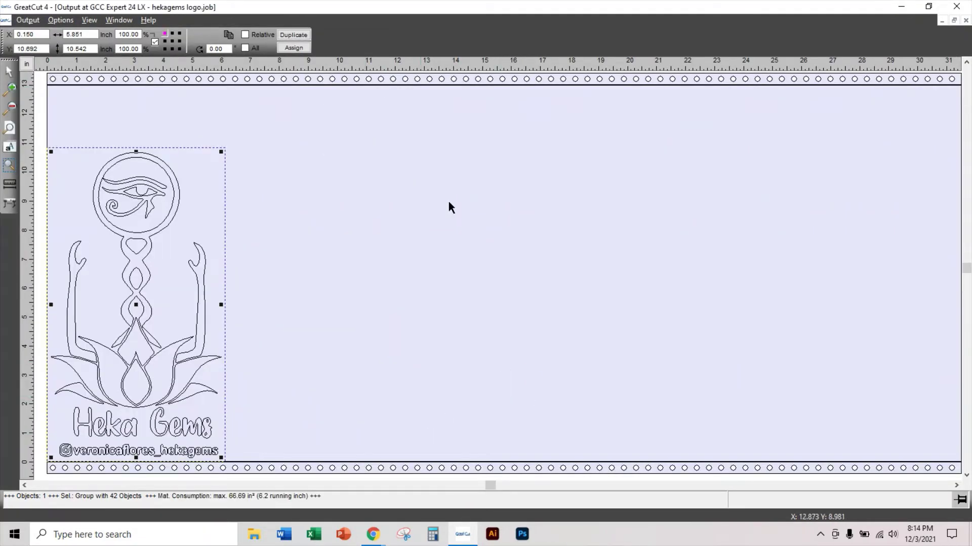
left_click(965, 22)
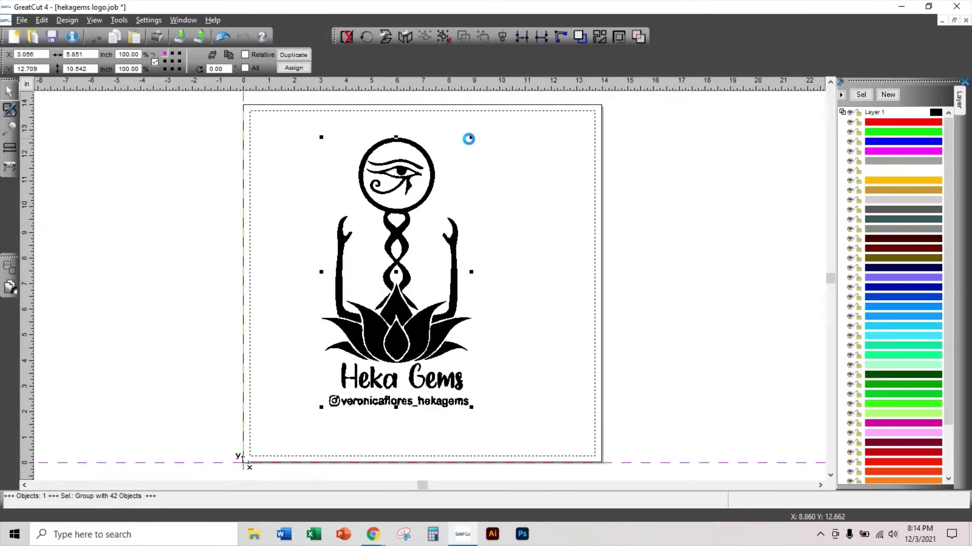
left_click_drag(469, 140, 369, 323)
left_click_drag(348, 379, 319, 384)
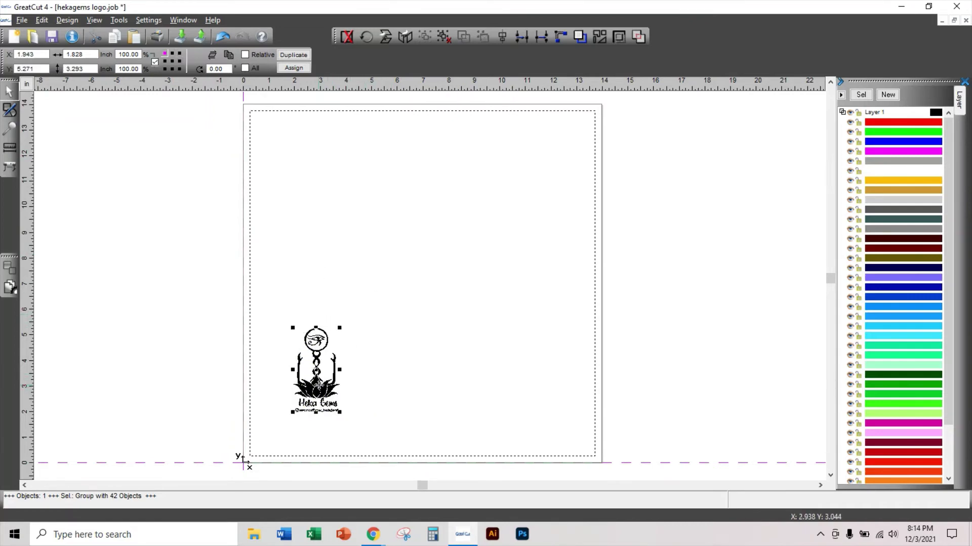
Preview the reduced logo's cut output on the GCC Expert 24 LX with the New Siser Easyweed profile.
left_click(22, 21)
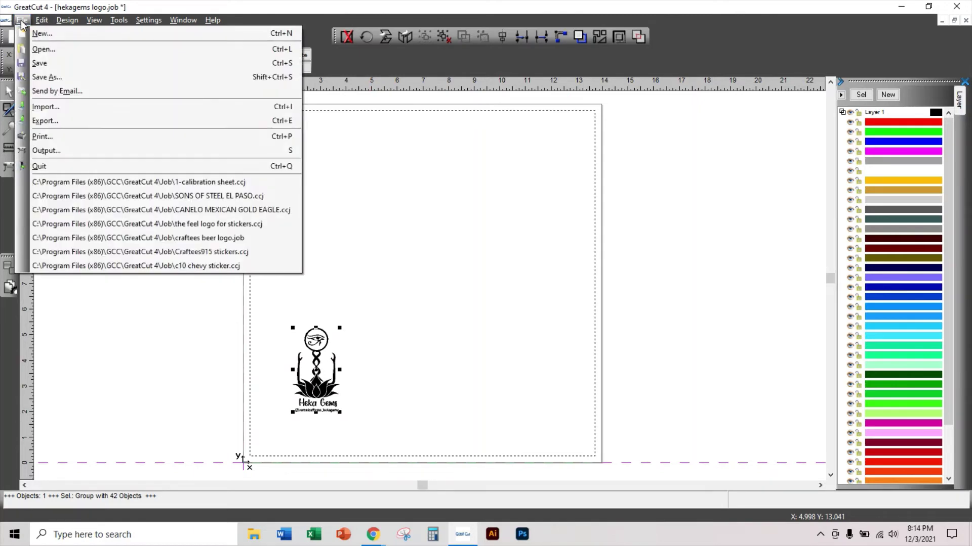
left_click(61, 151)
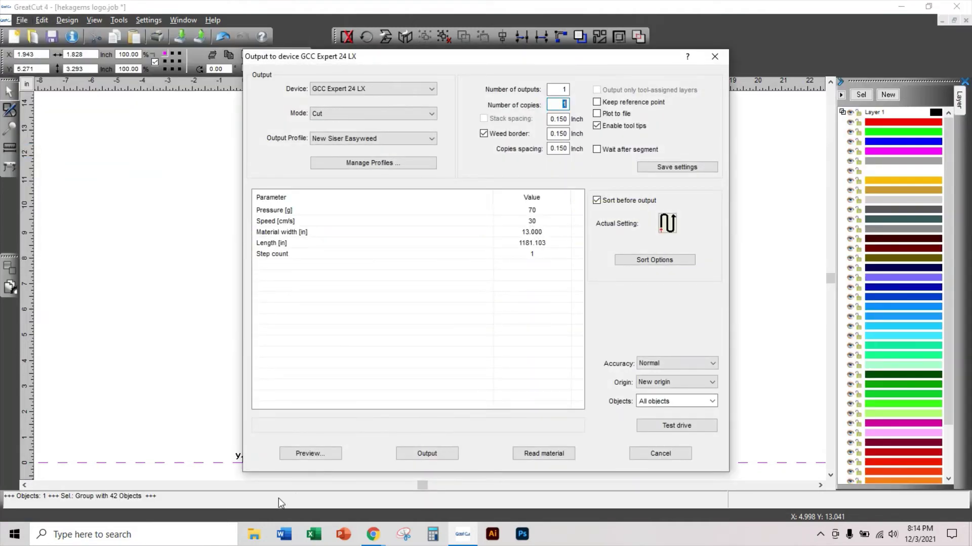
left_click(310, 453)
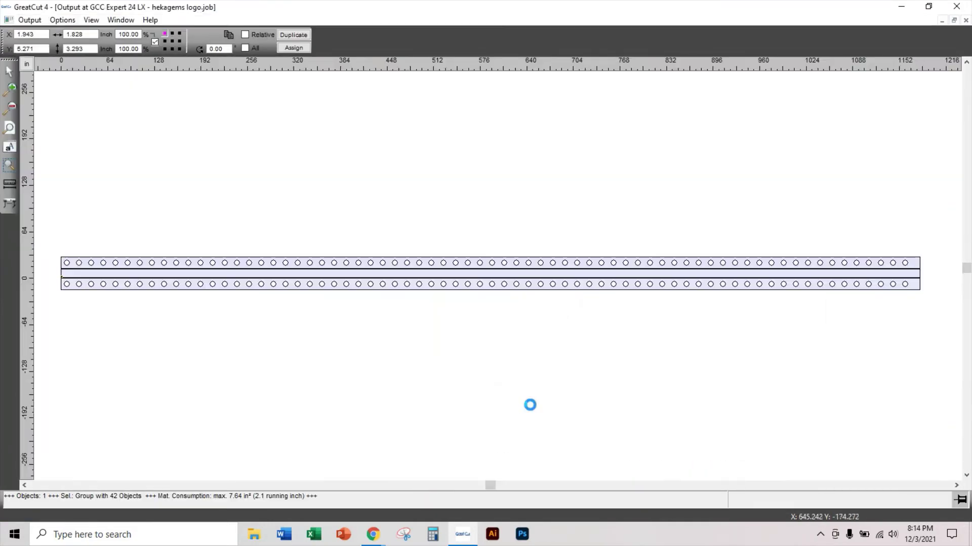